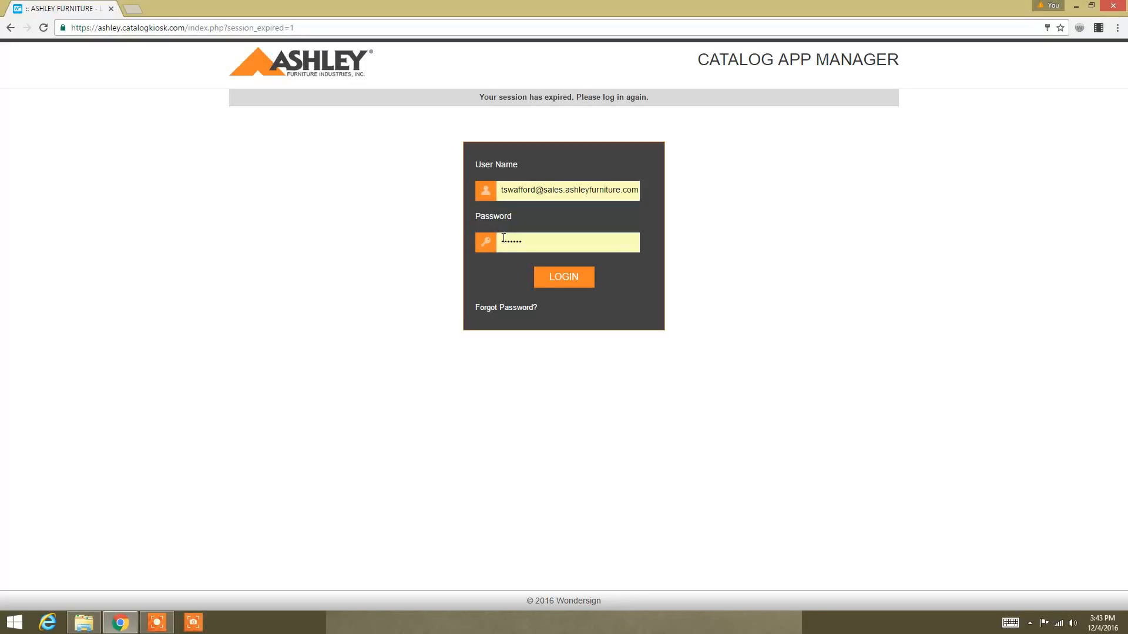
# Step: Log in to the catalog manager and view the Devices page with TJ IPad's status
pyautogui.click(565, 279)
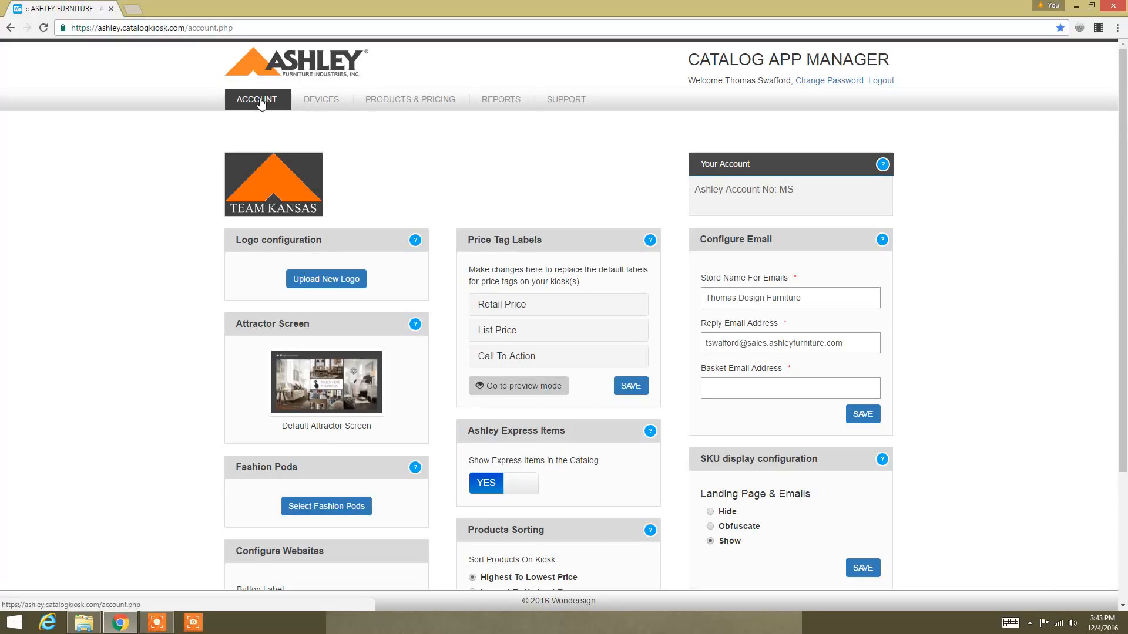
pyautogui.click(320, 110)
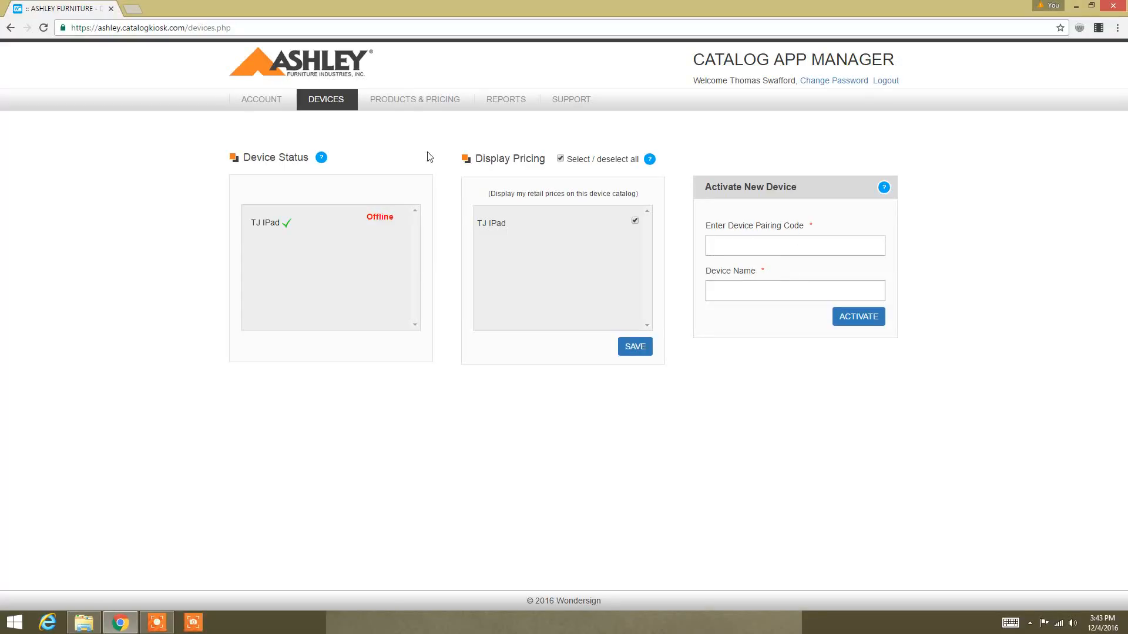
# Step: Show the Products & Pricing page with the TJ IPad catalog tree
pyautogui.click(416, 111)
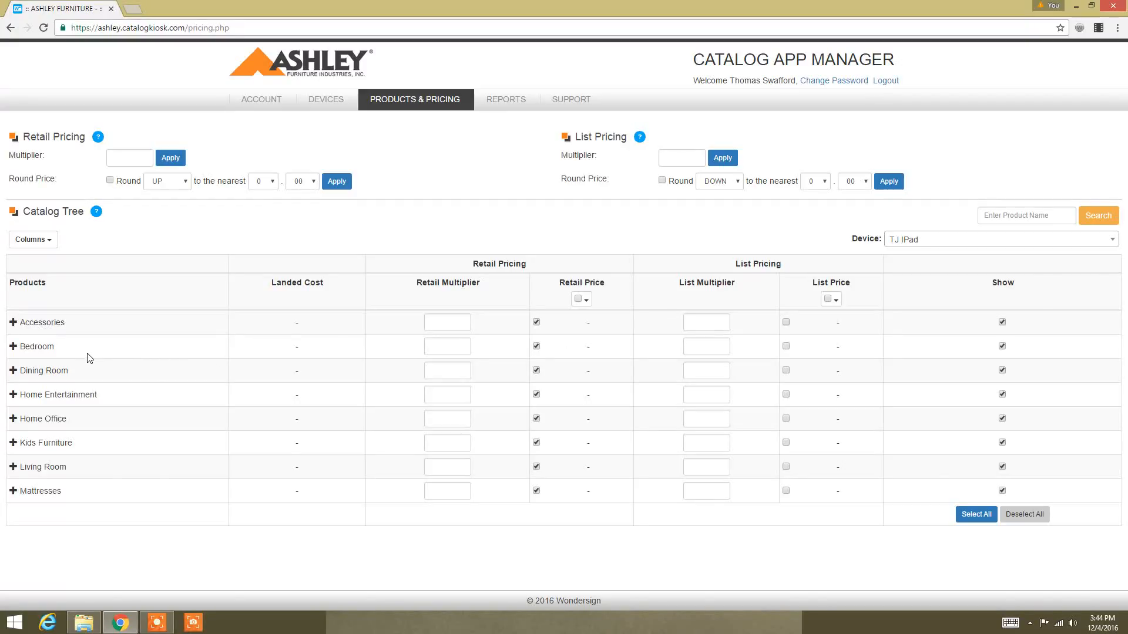
pyautogui.click(1002, 323)
pyautogui.click(1002, 323)
pyautogui.click(586, 302)
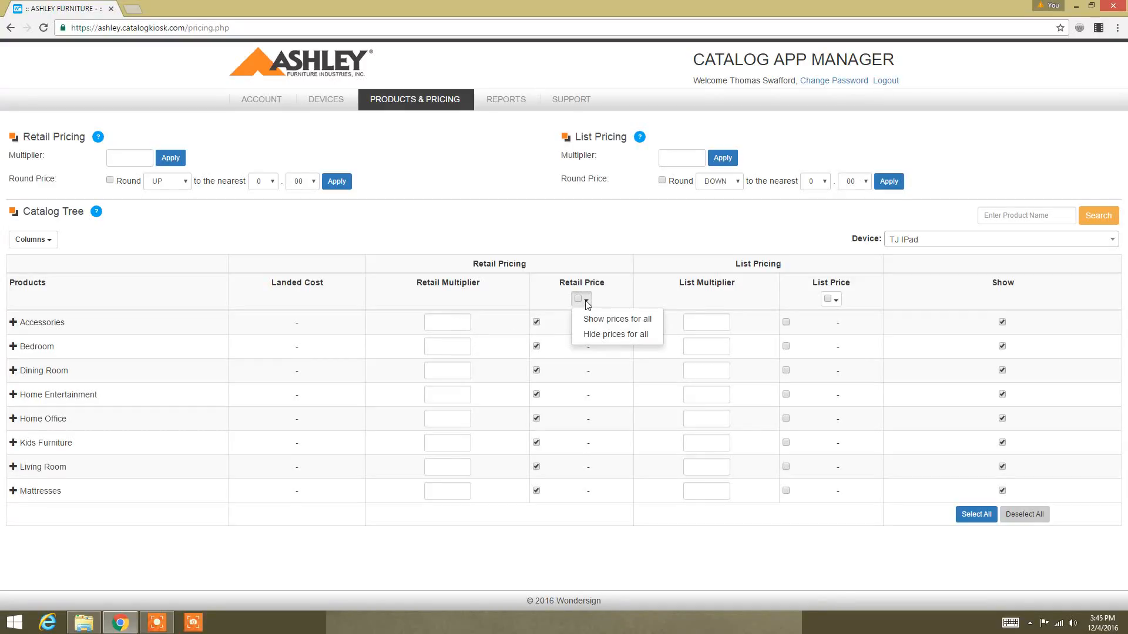
pyautogui.click(585, 301)
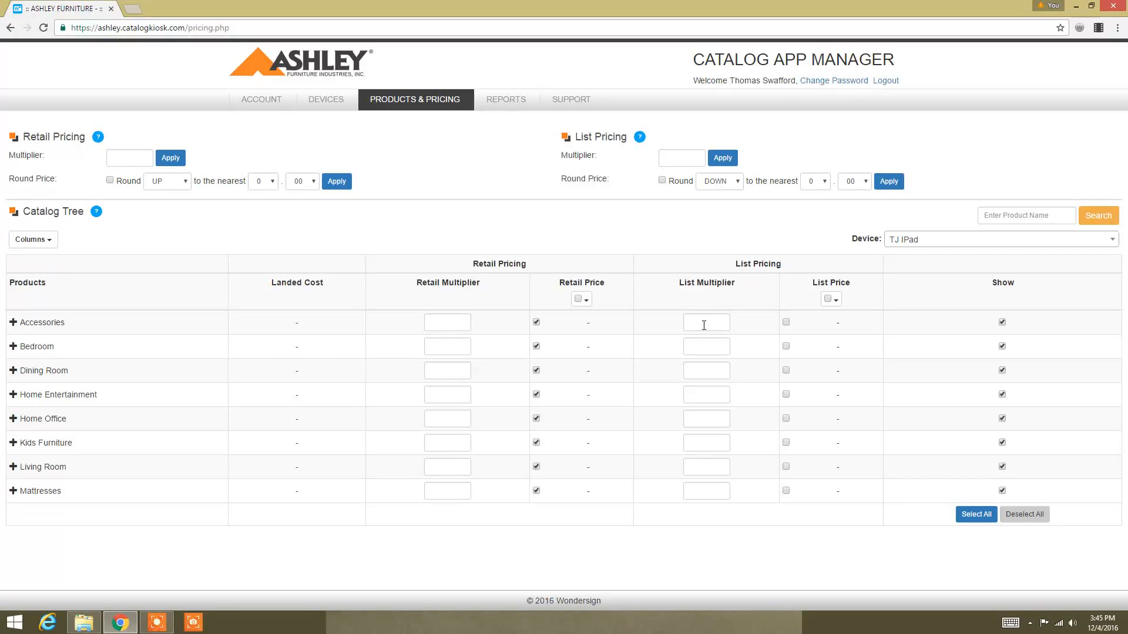
pyautogui.click(13, 323)
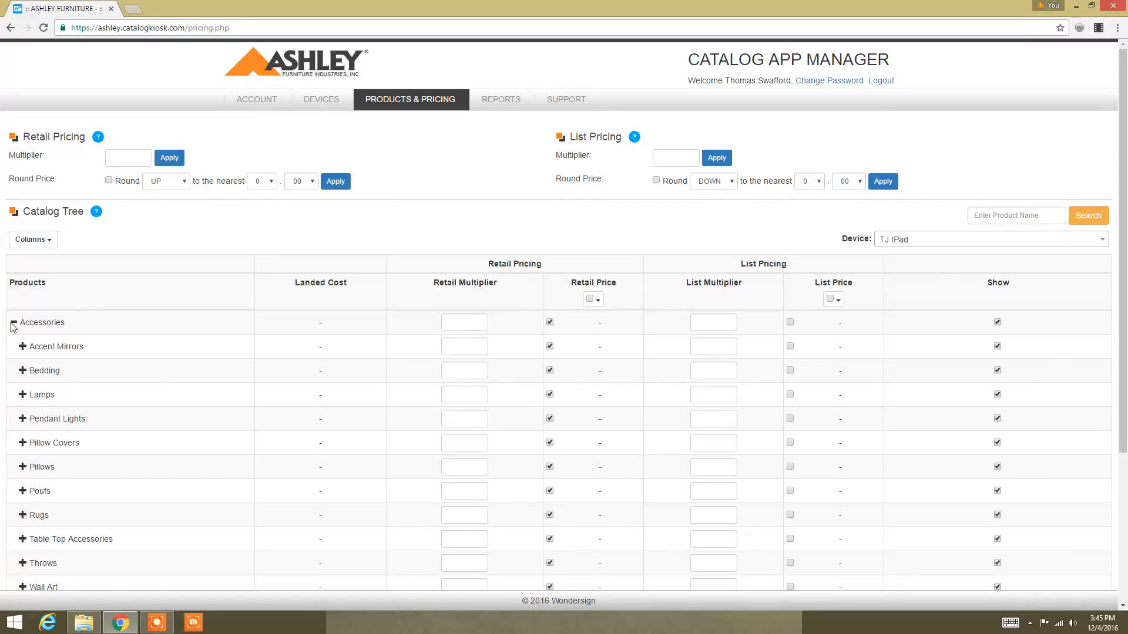
pyautogui.click(13, 323)
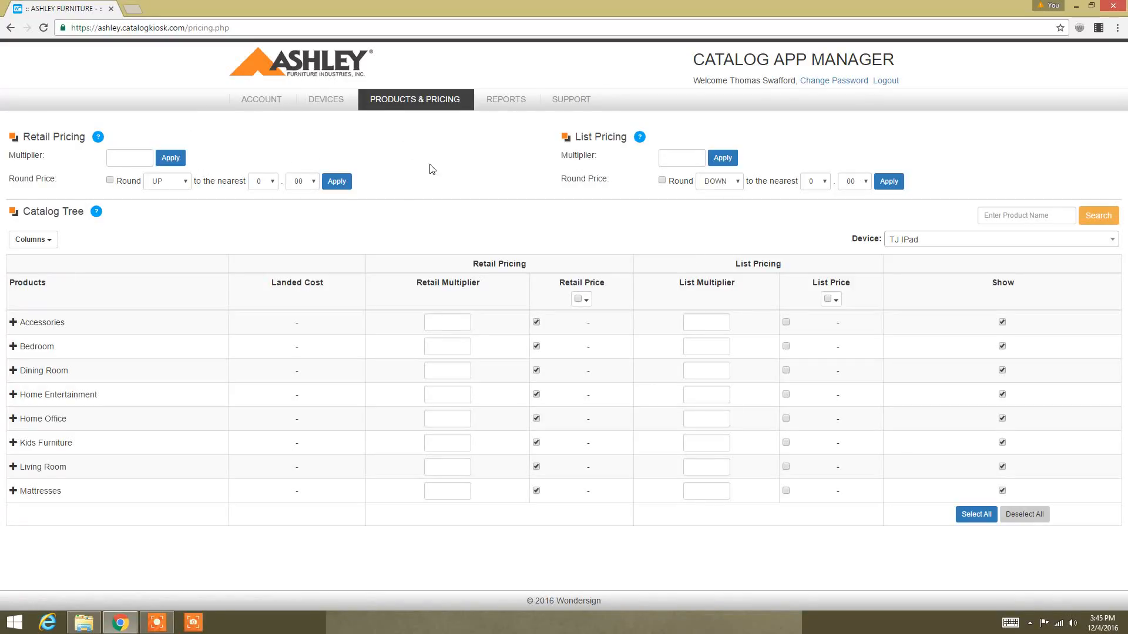
pyautogui.click(509, 107)
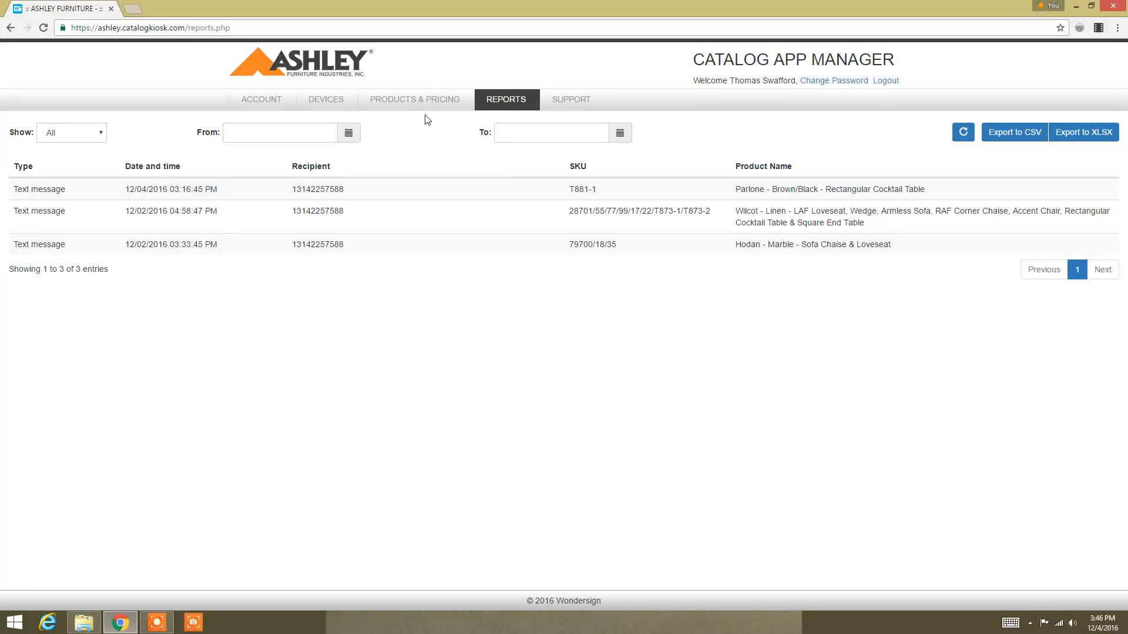
# Step: Go back to the Account settings page from Reports
pyautogui.click(276, 104)
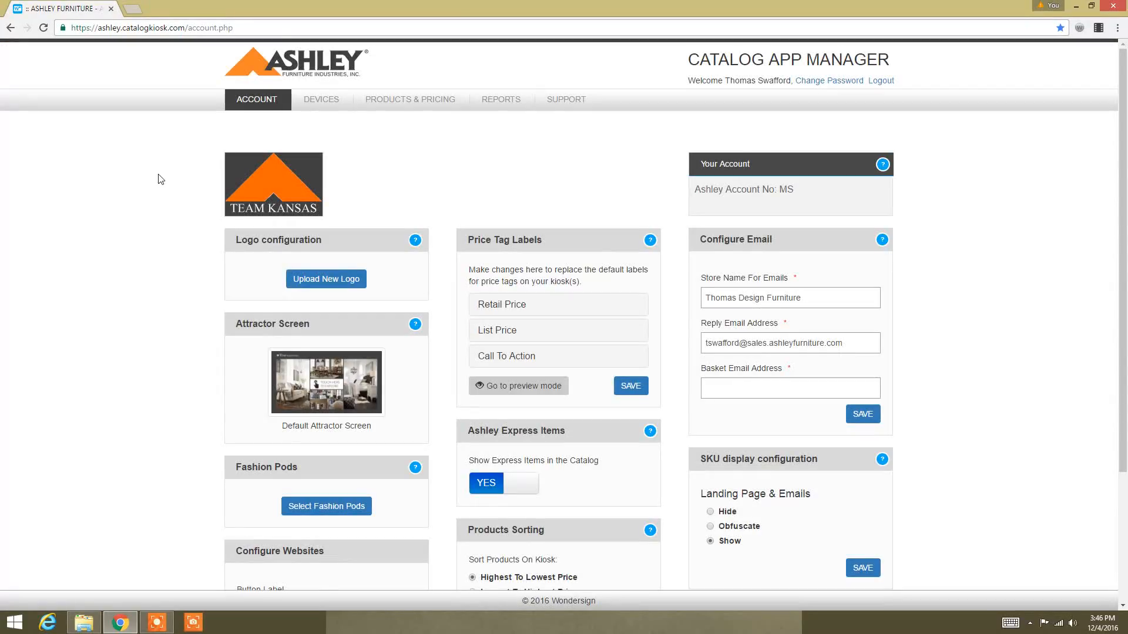
# Step: Scroll down the Account page to the price tag, website and SKU display settings
pyautogui.scroll(-2, 301, 186)
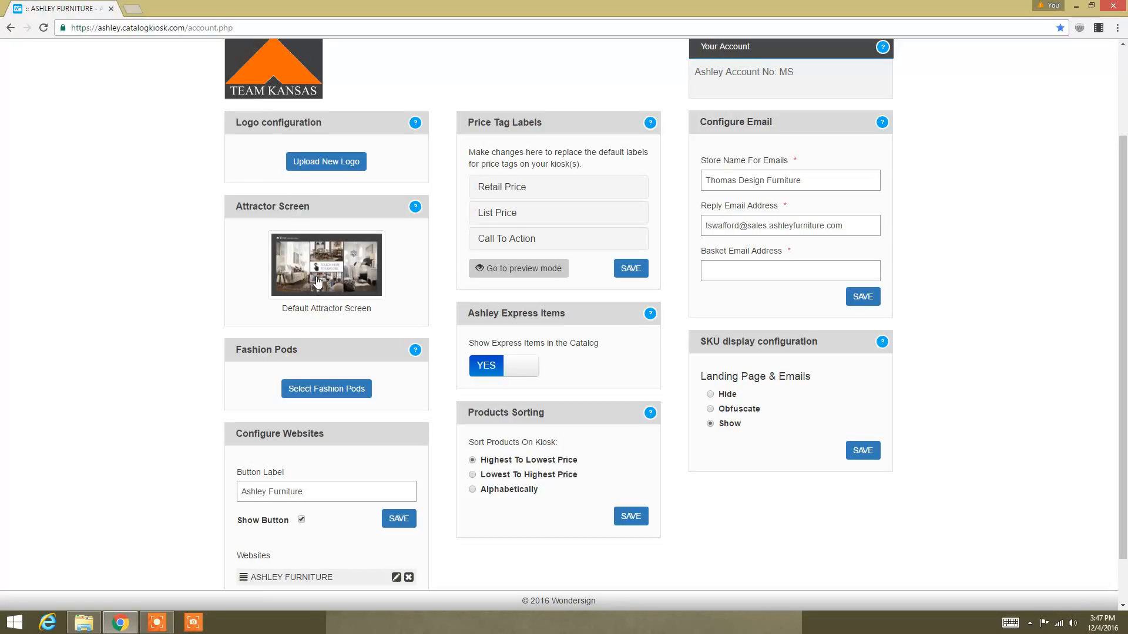
pyautogui.scroll(-1, 296, 287)
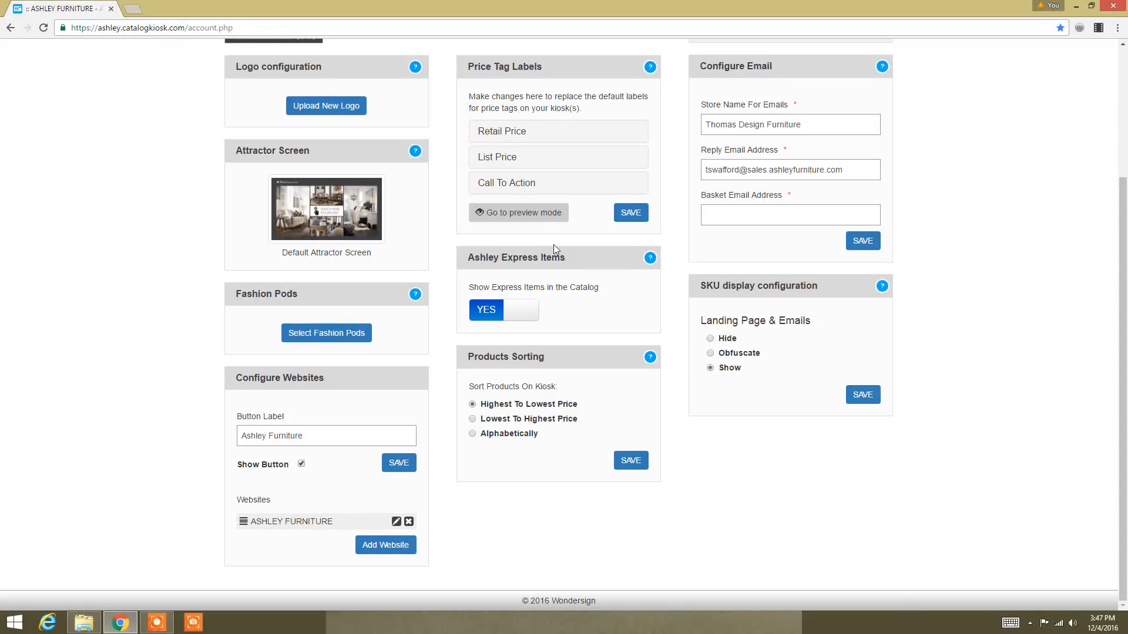
# Step: Preview the price tags and change the retail price label from 'Price' to 'now'
pyautogui.click(532, 216)
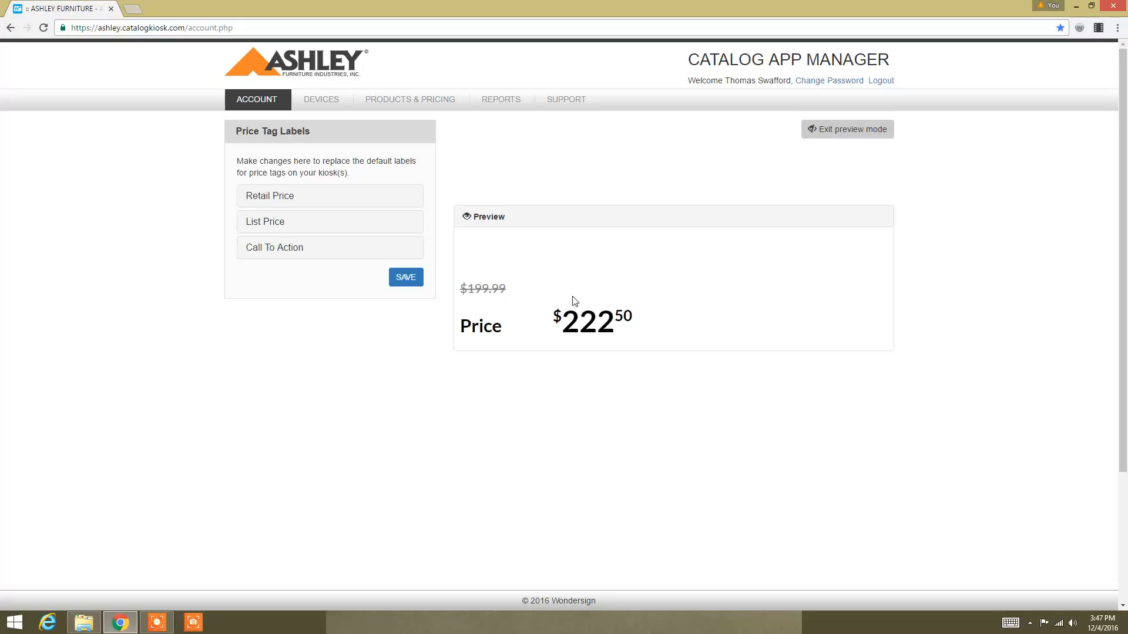
pyautogui.click(297, 201)
pyautogui.moveTo(272, 240); pyautogui.dragTo(249, 246)
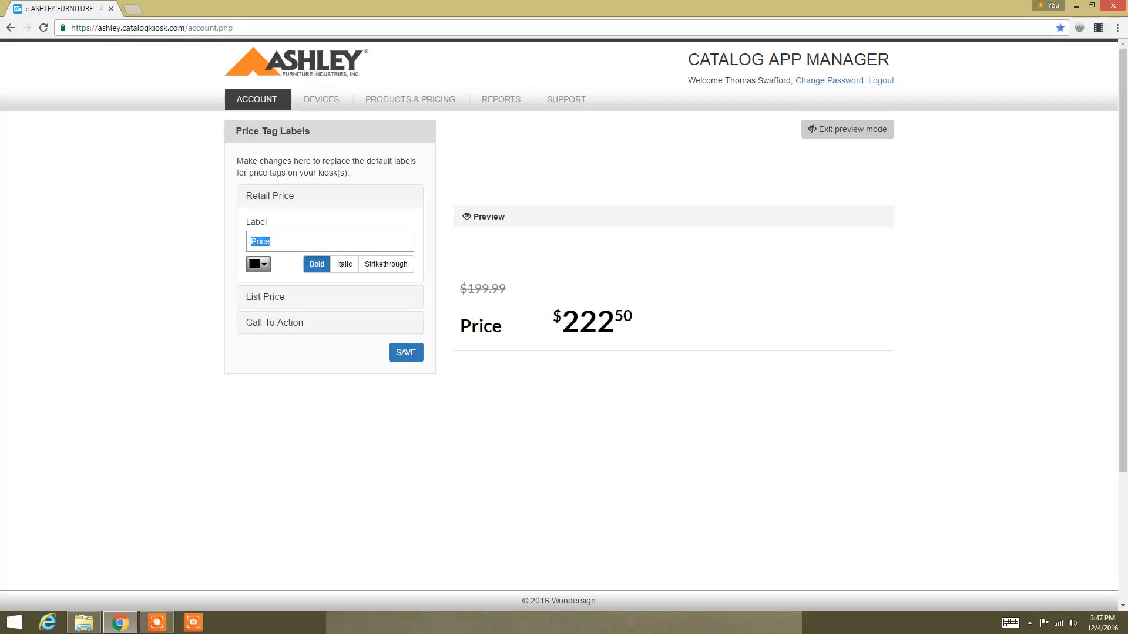
pyautogui.click(1010, 623)
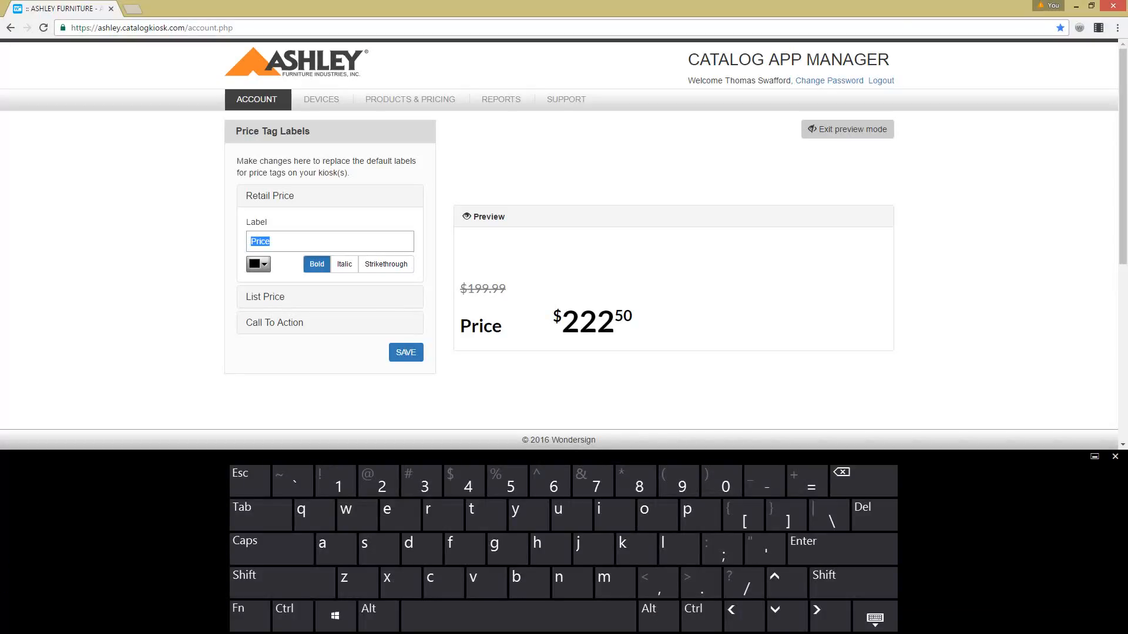
pyautogui.press('BackSpace')
pyautogui.write('sale')
pyautogui.press('BackSpace')
pyautogui.press('BackSpace')
pyautogui.press('BackSpace')
pyautogui.press('BackSpace')
pyautogui.write('now')
pyautogui.click(875, 618)
pyautogui.click(817, 611)
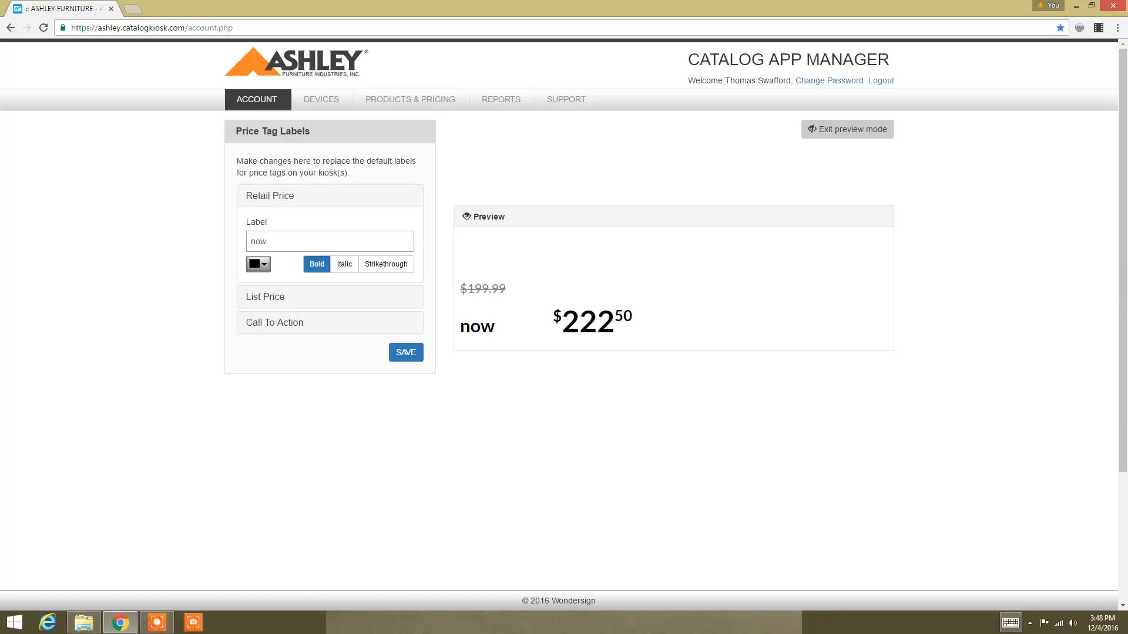
# Step: Label the list price 'was', shown struck through above the 'now' price
pyautogui.click(266, 297)
pyautogui.click(338, 261)
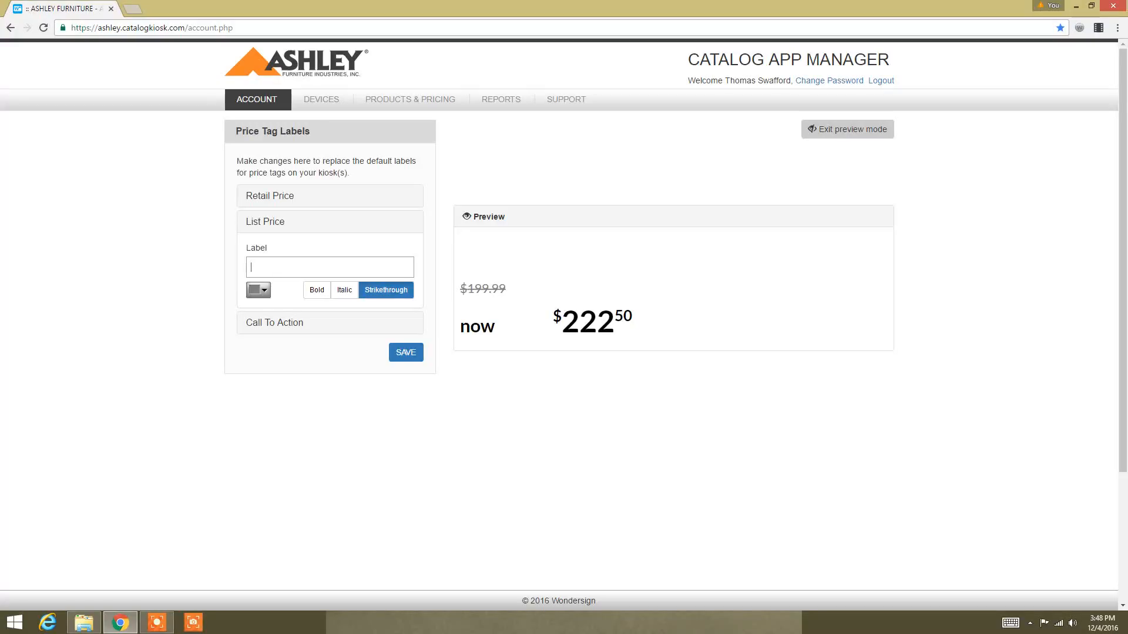
pyautogui.write('was')
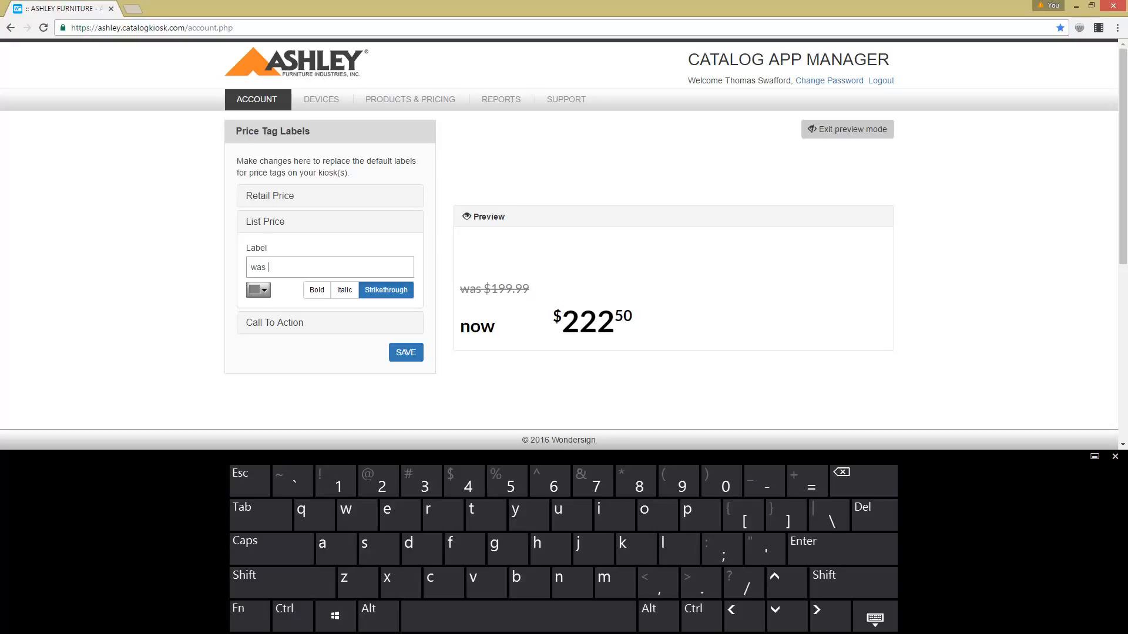
pyautogui.click(874, 618)
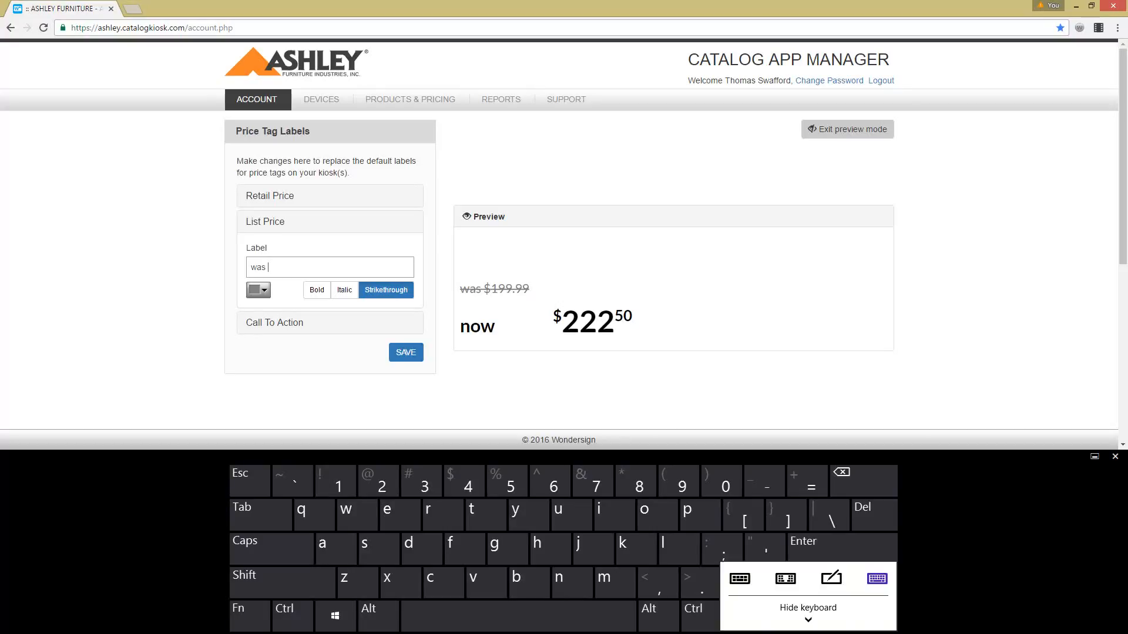
pyautogui.click(808, 611)
pyautogui.click(329, 323)
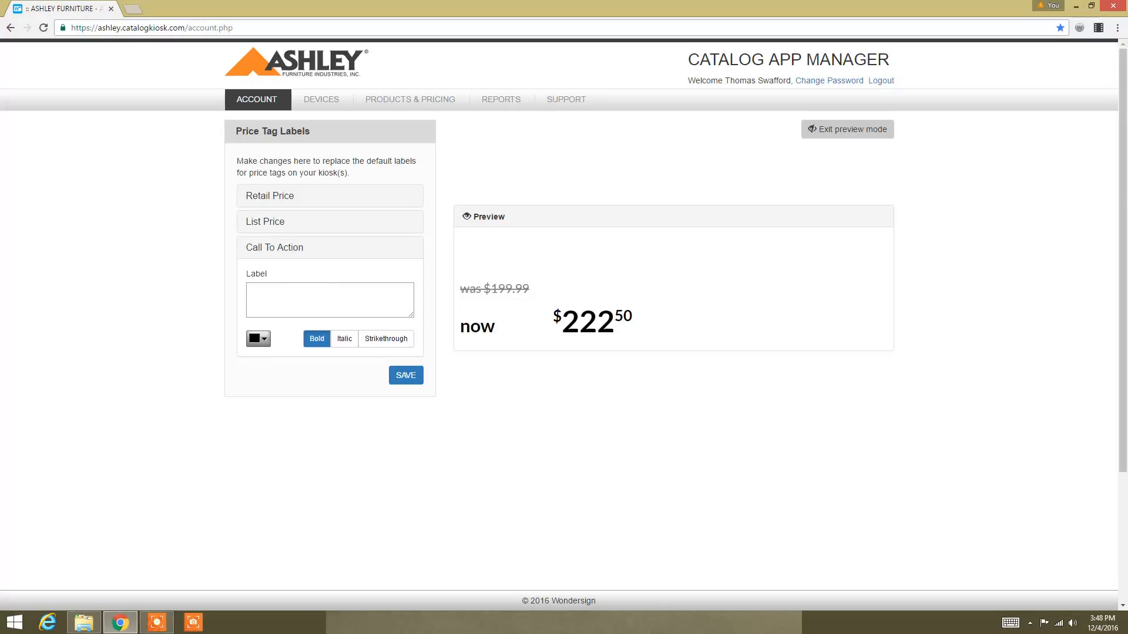
# Step: Enter 'recliner 25%' as the bold Call To Action label beside $222.50
pyautogui.click(1009, 622)
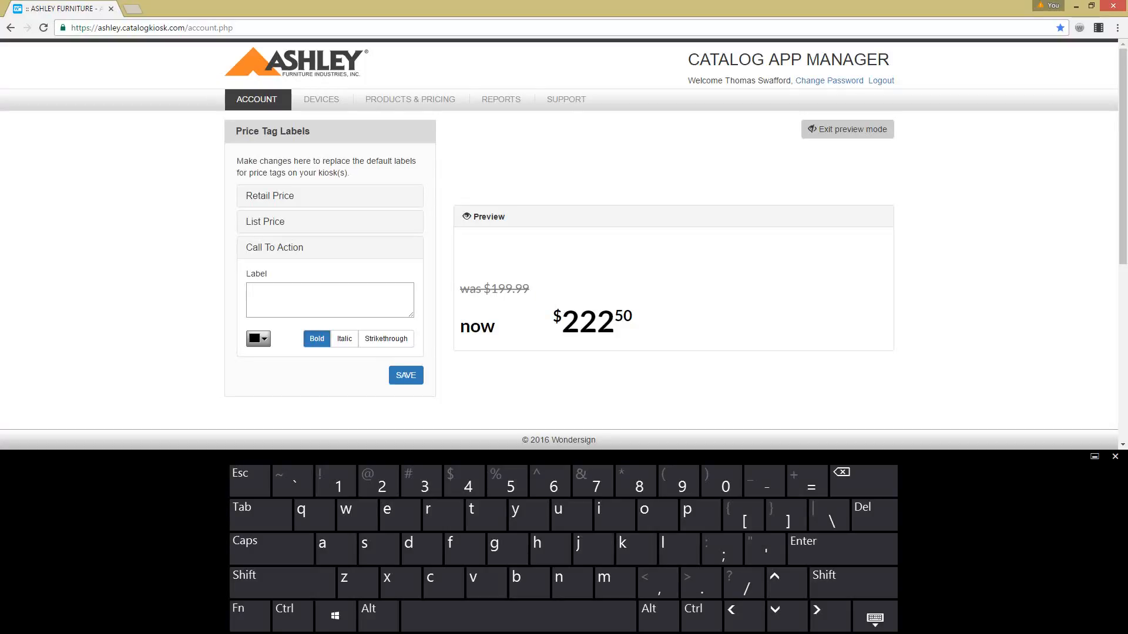
pyautogui.write('recliner 25')
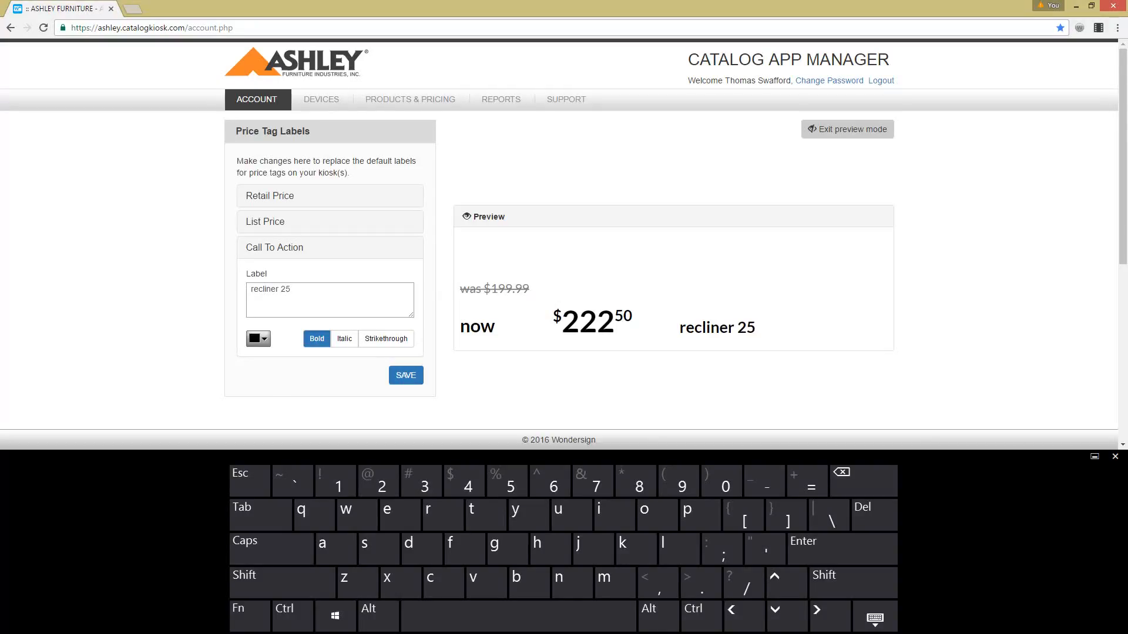
pyautogui.press('shift')
pyautogui.write('%')
pyautogui.click(874, 618)
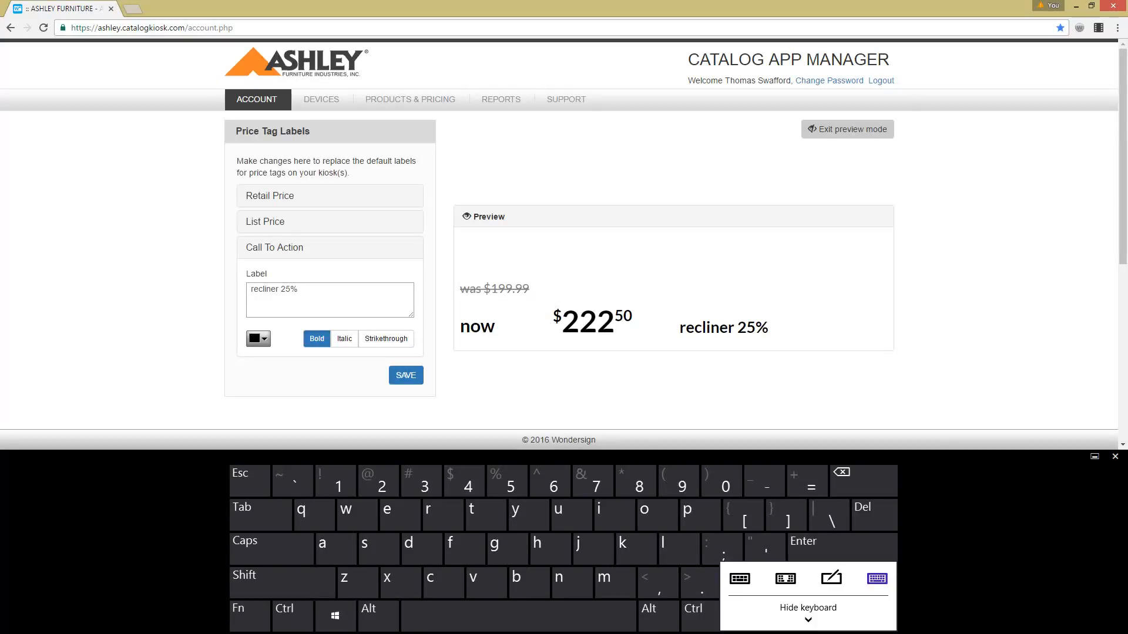
pyautogui.click(808, 611)
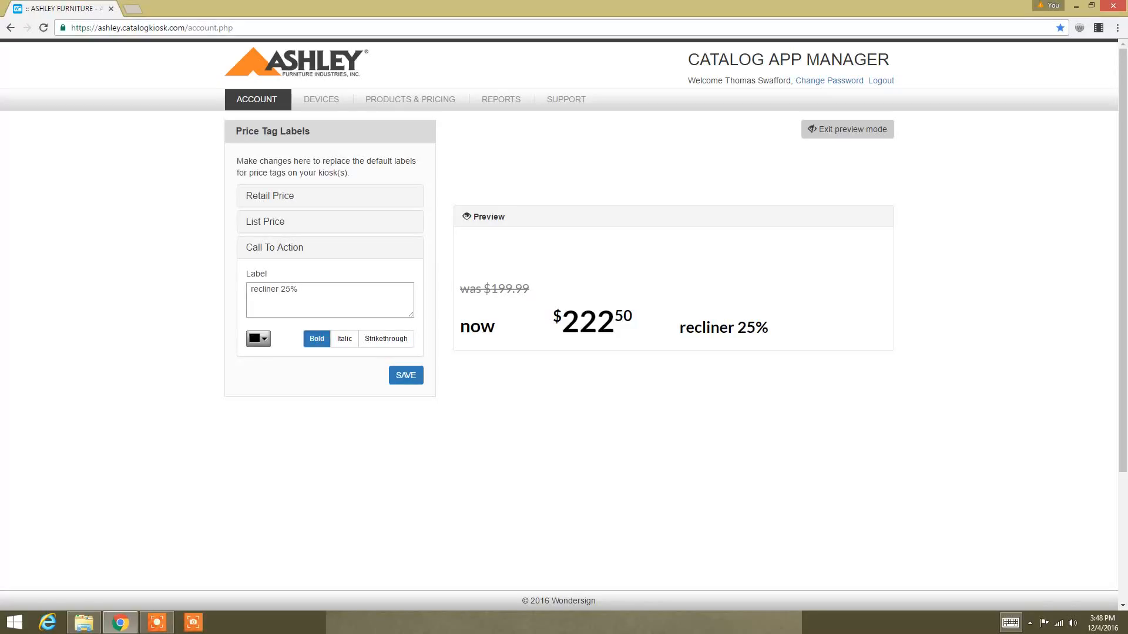
# Step: Go back to Reports and forward to the Account page, then scroll through its panels
pyautogui.click(10, 28)
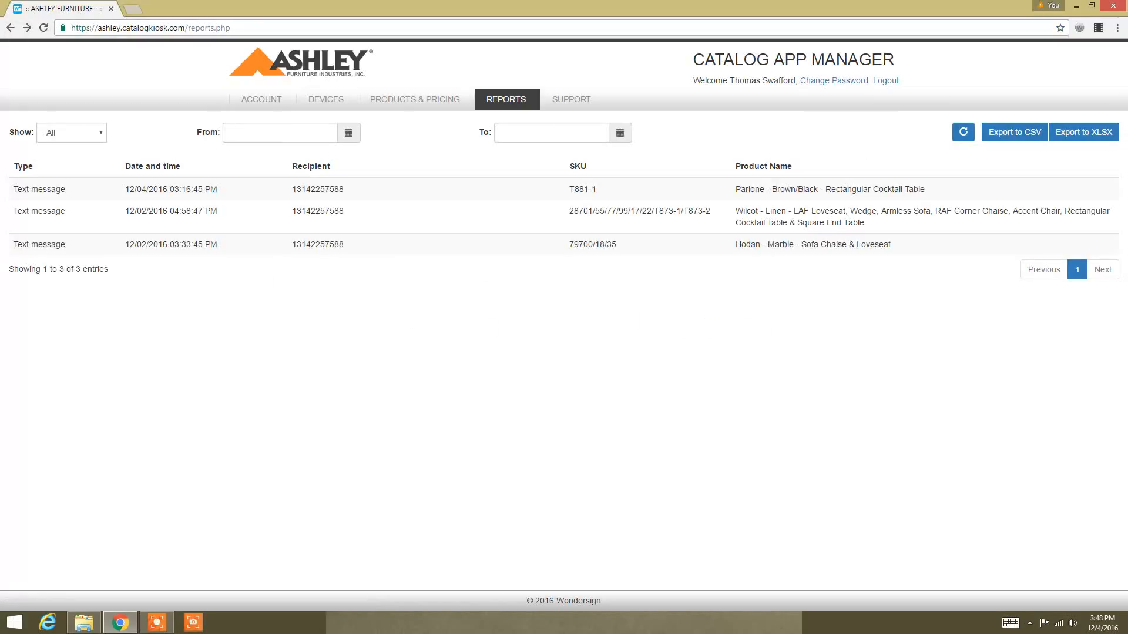
pyautogui.click(27, 28)
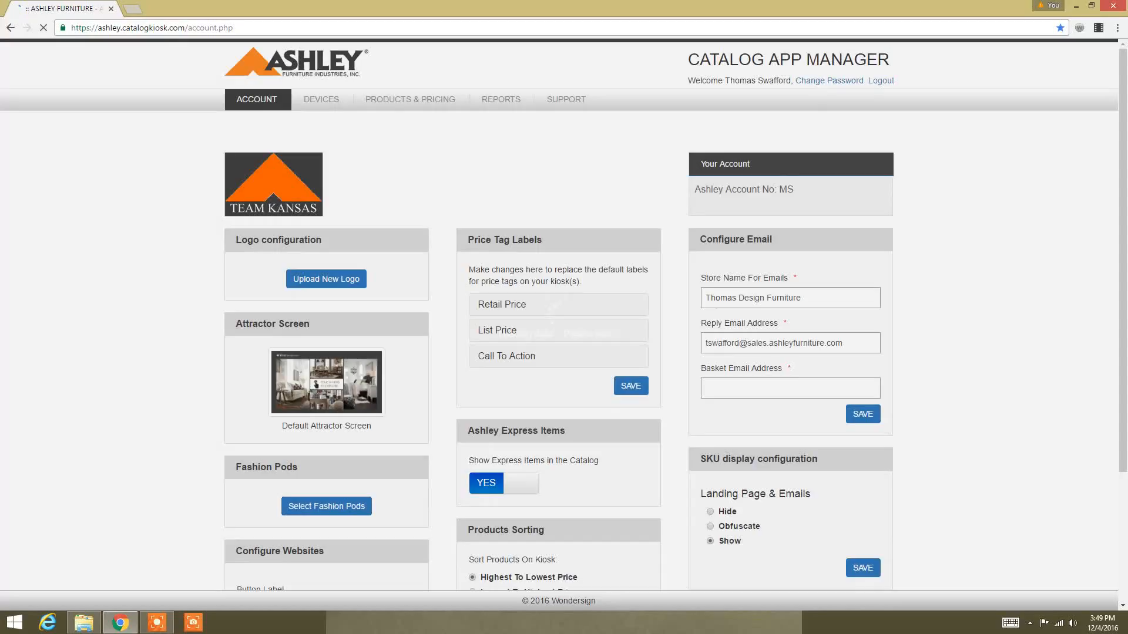
pyautogui.scroll(-2, 564, 313)
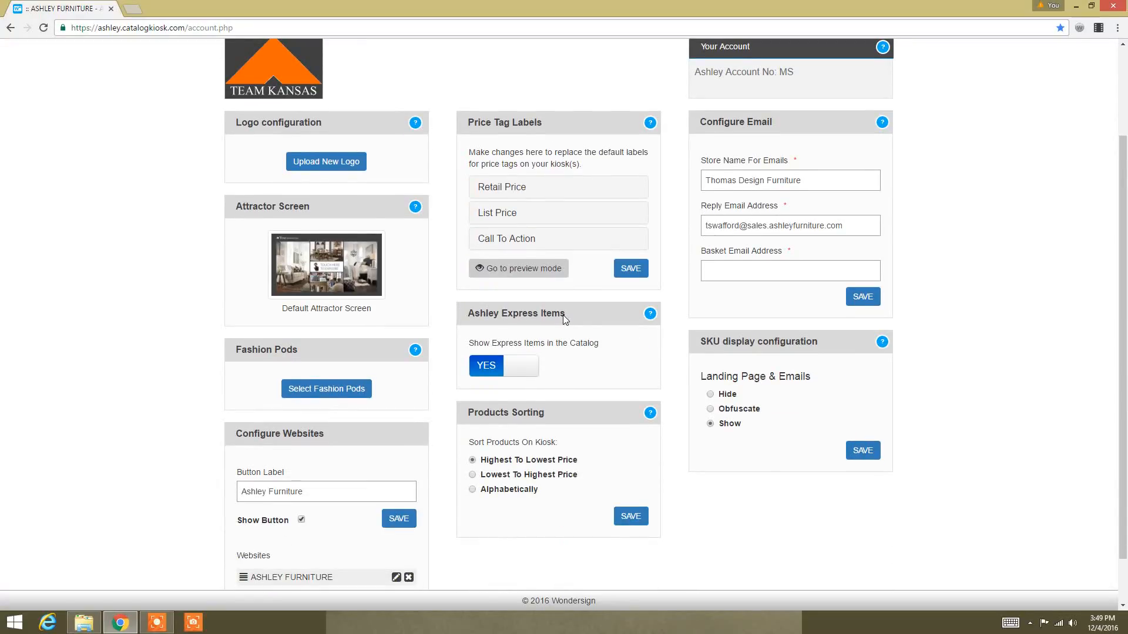
pyautogui.scroll(-1, 561, 347)
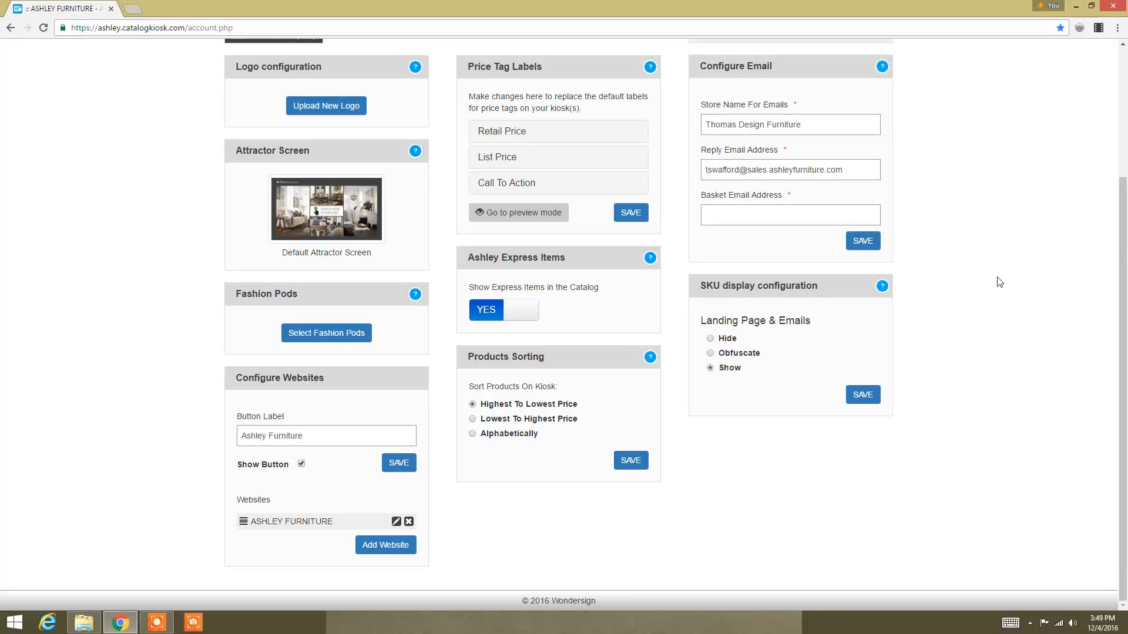
pyautogui.scroll(1, 956, 244)
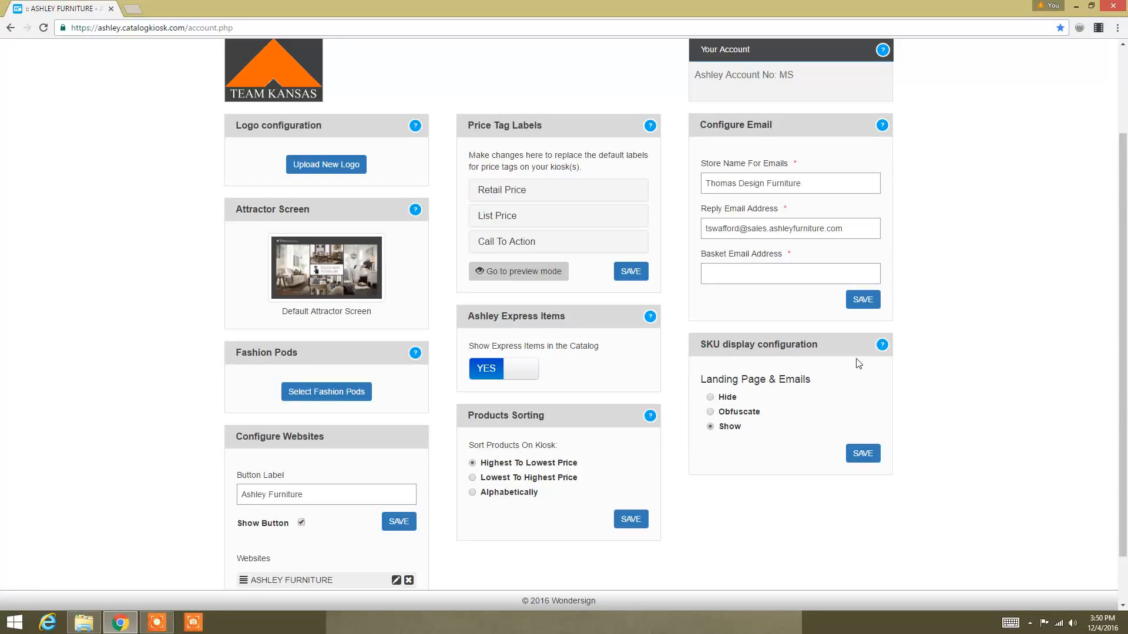
# Step: Step through the SKU display help tour, past Obfuscate, to the save-to-all-kiosks step
pyautogui.click(881, 347)
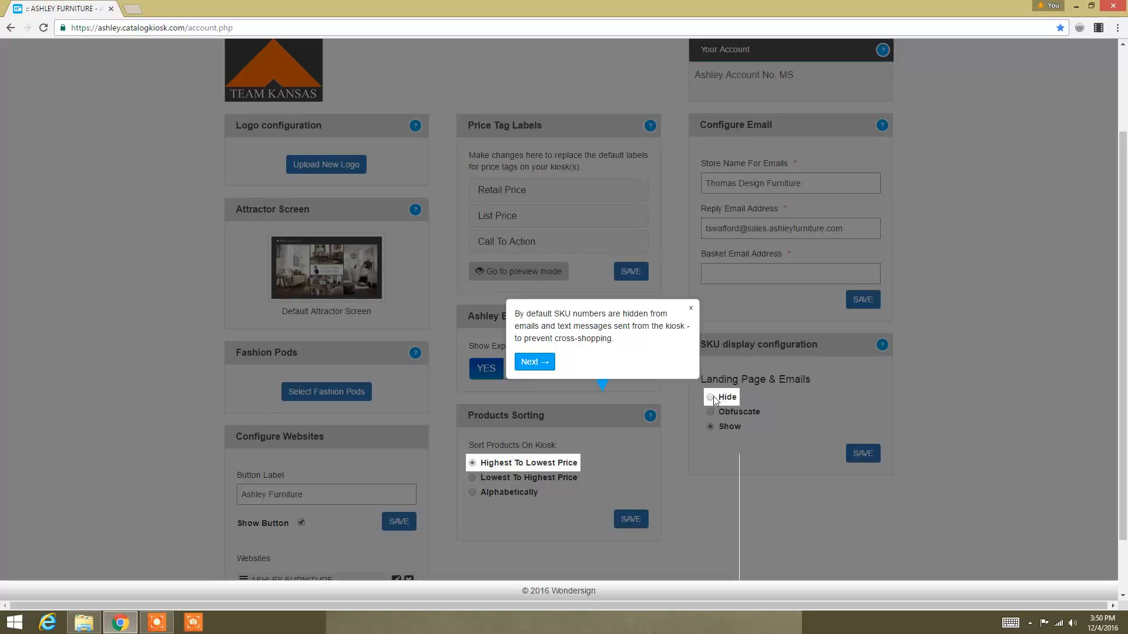
pyautogui.click(534, 362)
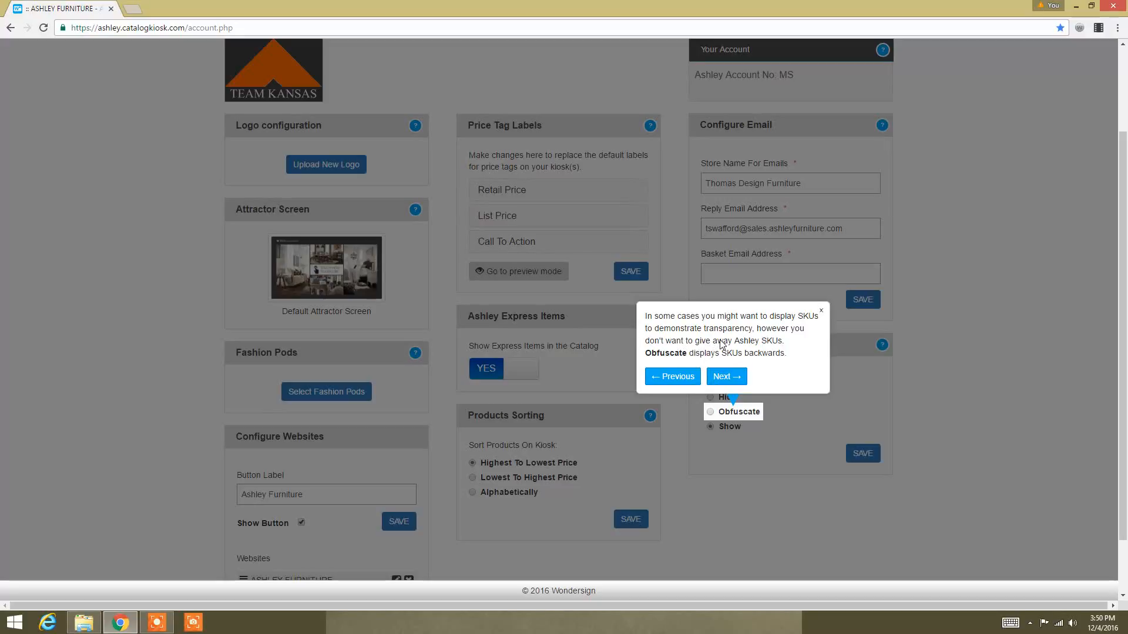
pyautogui.click(729, 376)
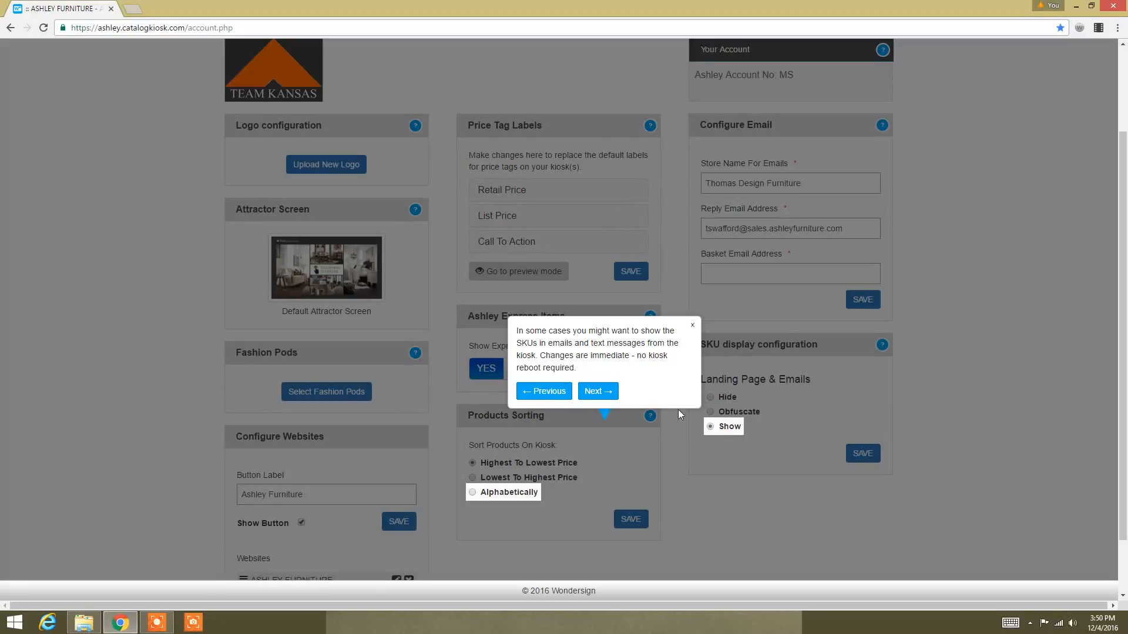
pyautogui.click(601, 391)
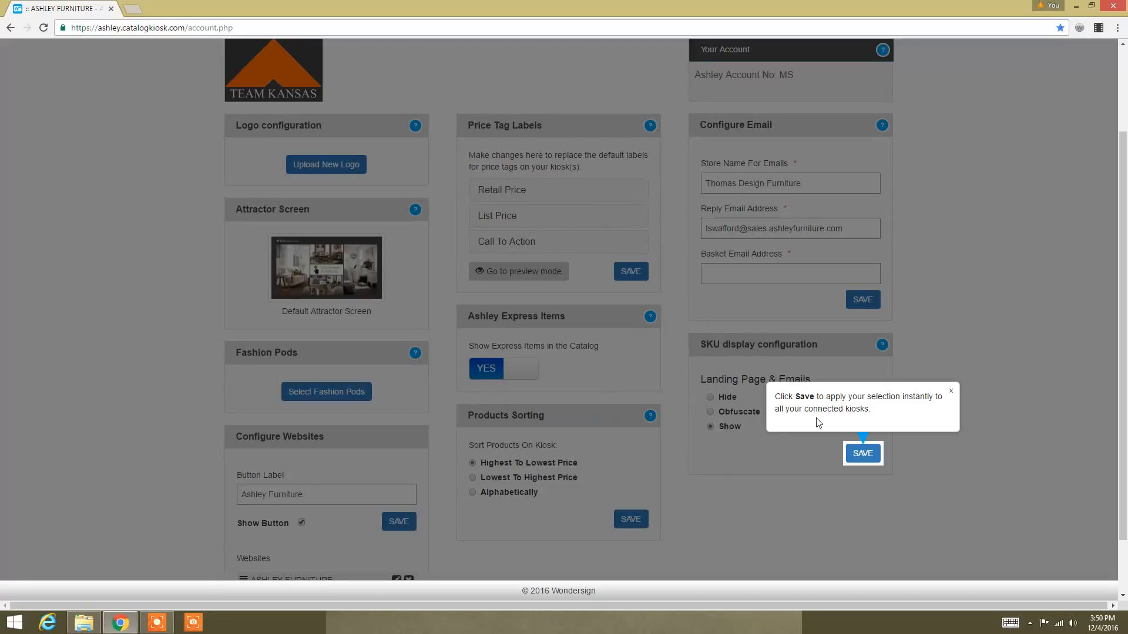